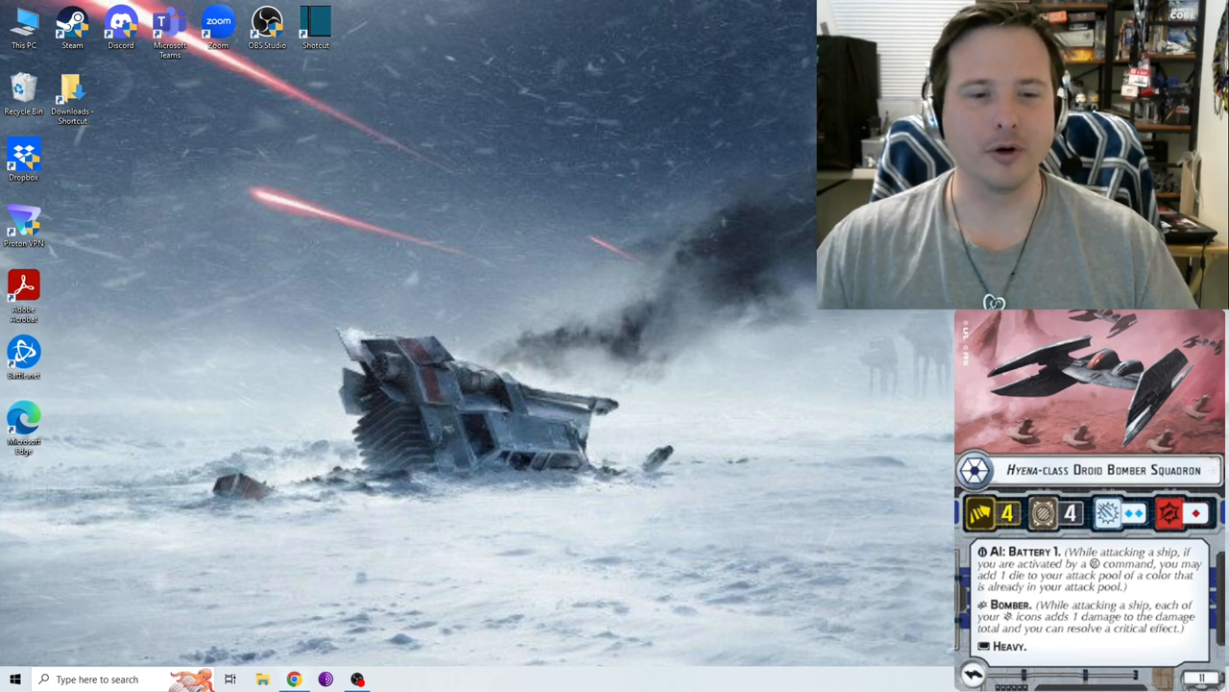
# Bring the fleet builder showing the 44-point three-squadron Separatist fleet to the front
pyautogui.click(294, 679)
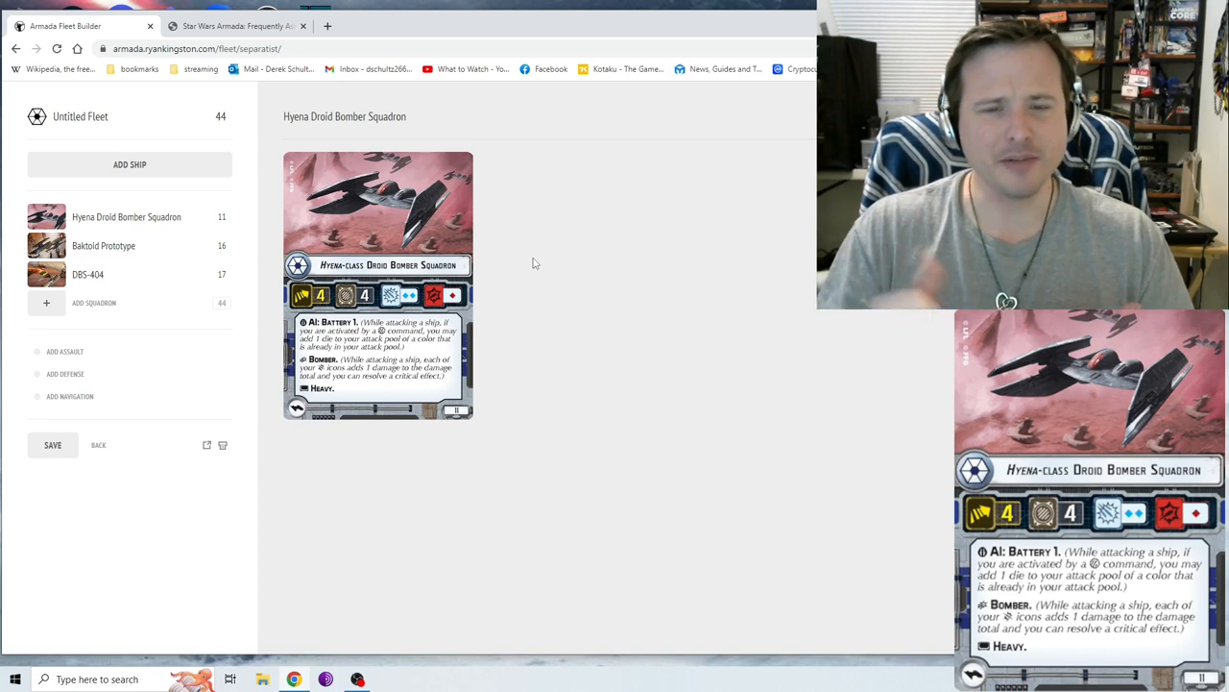
# Review the Hyena Droid Bomber Squadron card on its own after dismissing the ship catalogue
pyautogui.click(188, 165)
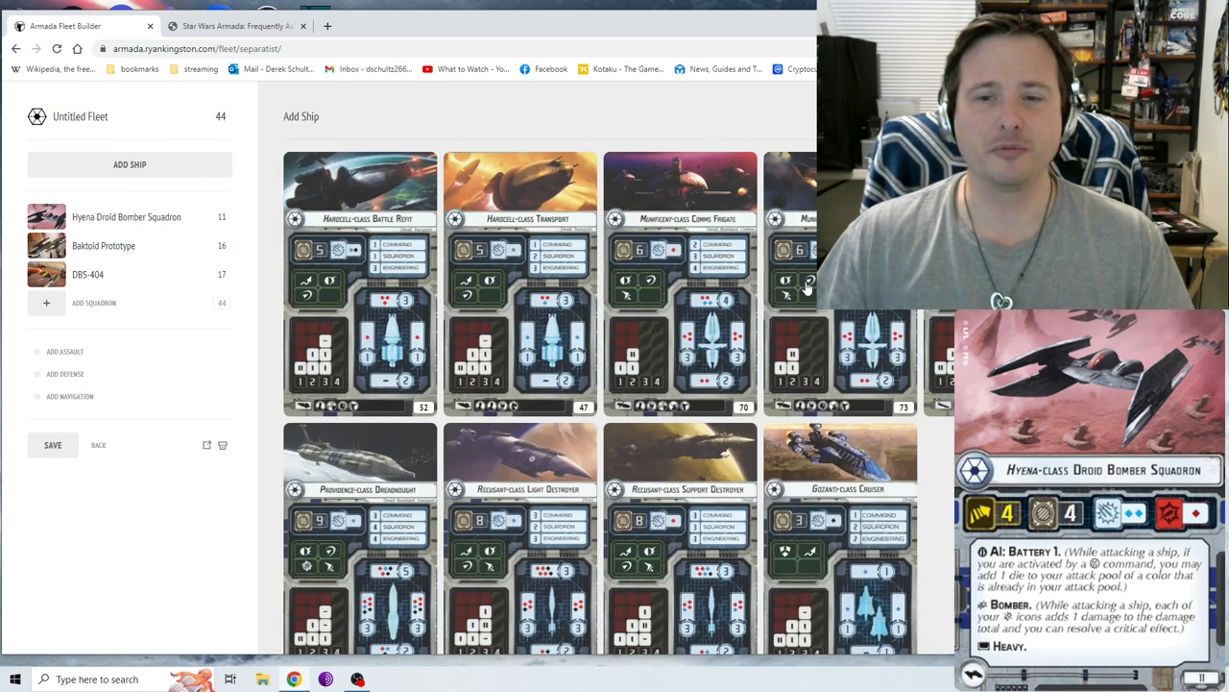
pyautogui.press('Escape')
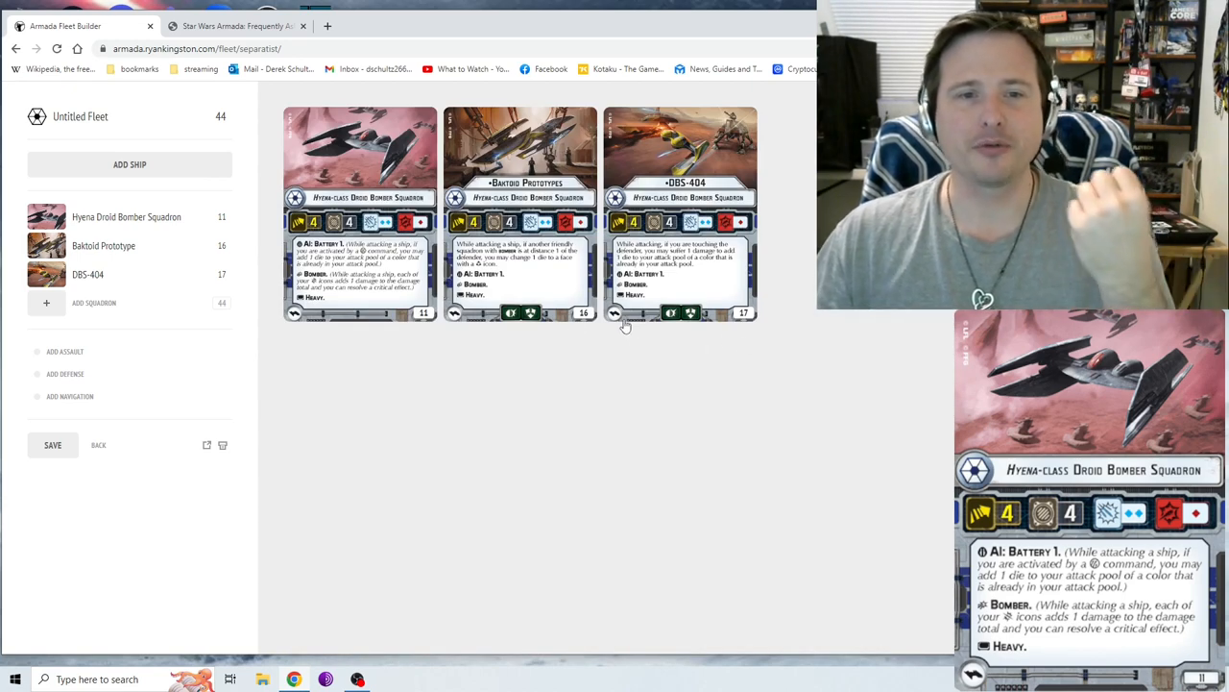
pyautogui.click(383, 250)
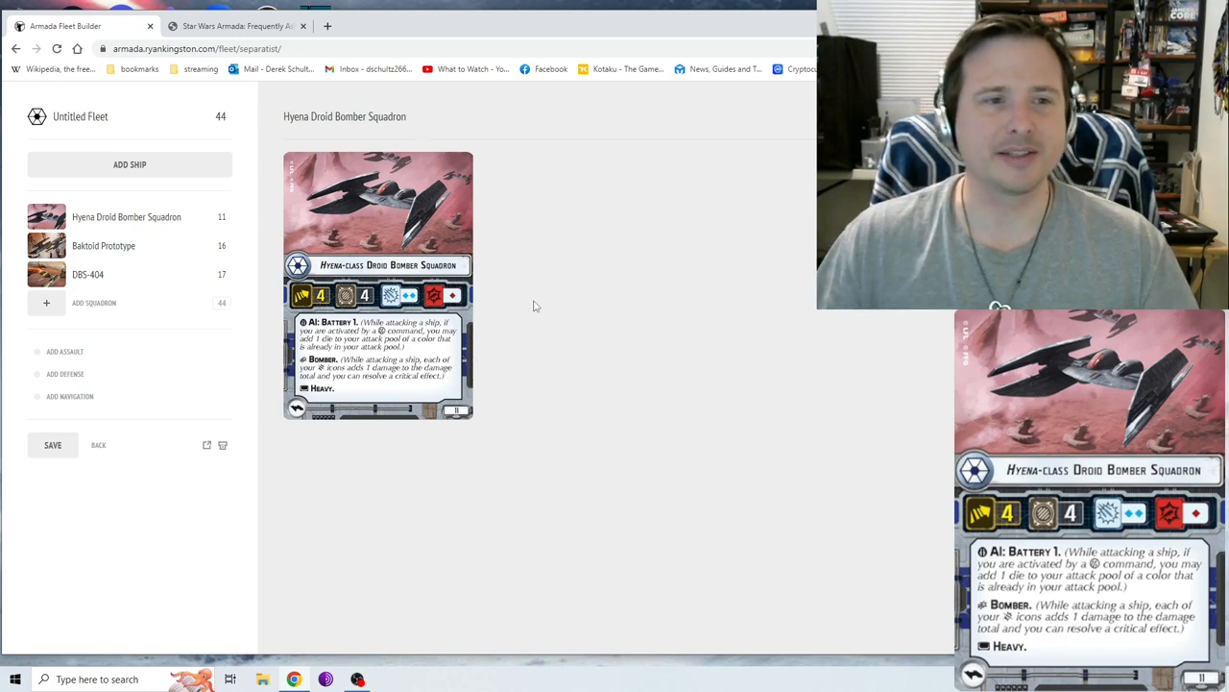
# Add a Hardcell-class Transport to the fleet, bringing the total to 91 points
pyautogui.click(177, 164)
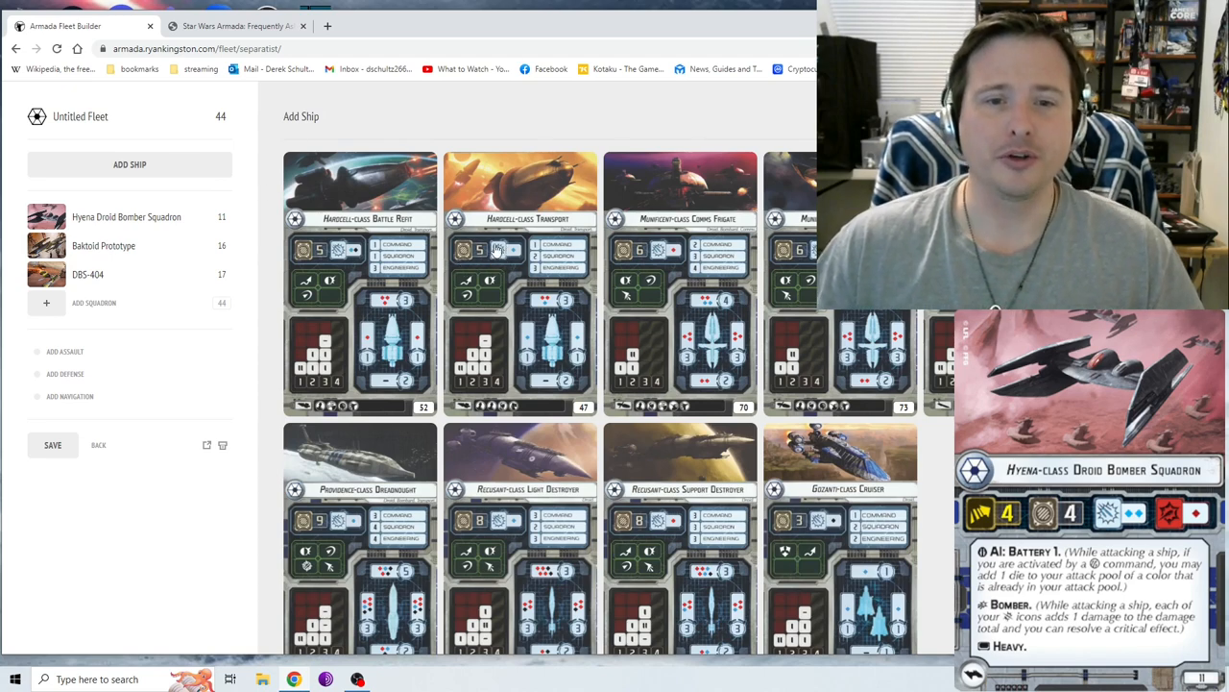
pyautogui.click(501, 246)
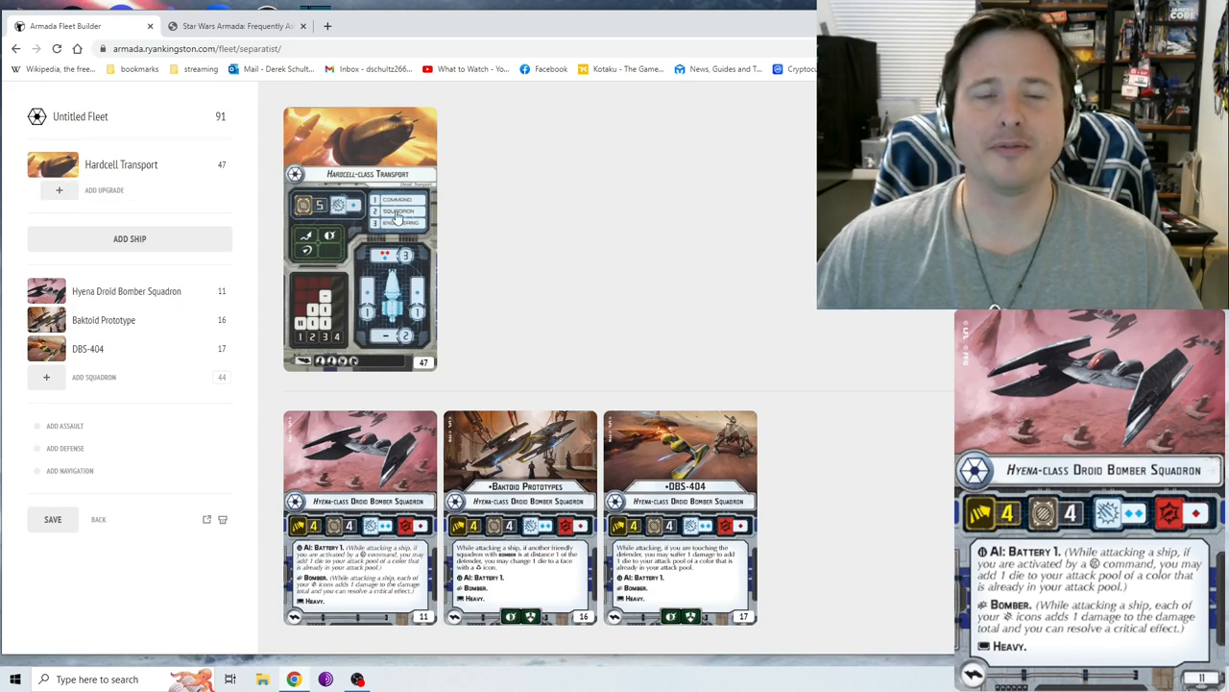
pyautogui.moveTo(129, 177)
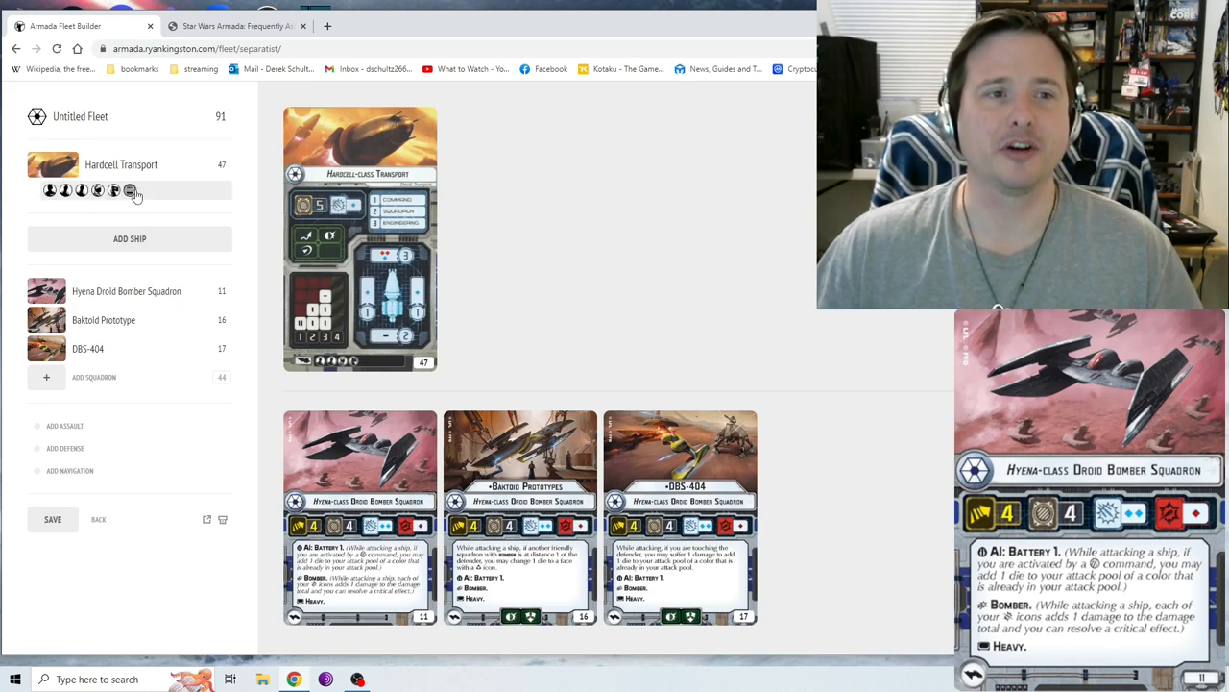
# Browse the fleet-support upgrades for the Hardcell Transport, then return to the fleet view
pyautogui.click(114, 192)
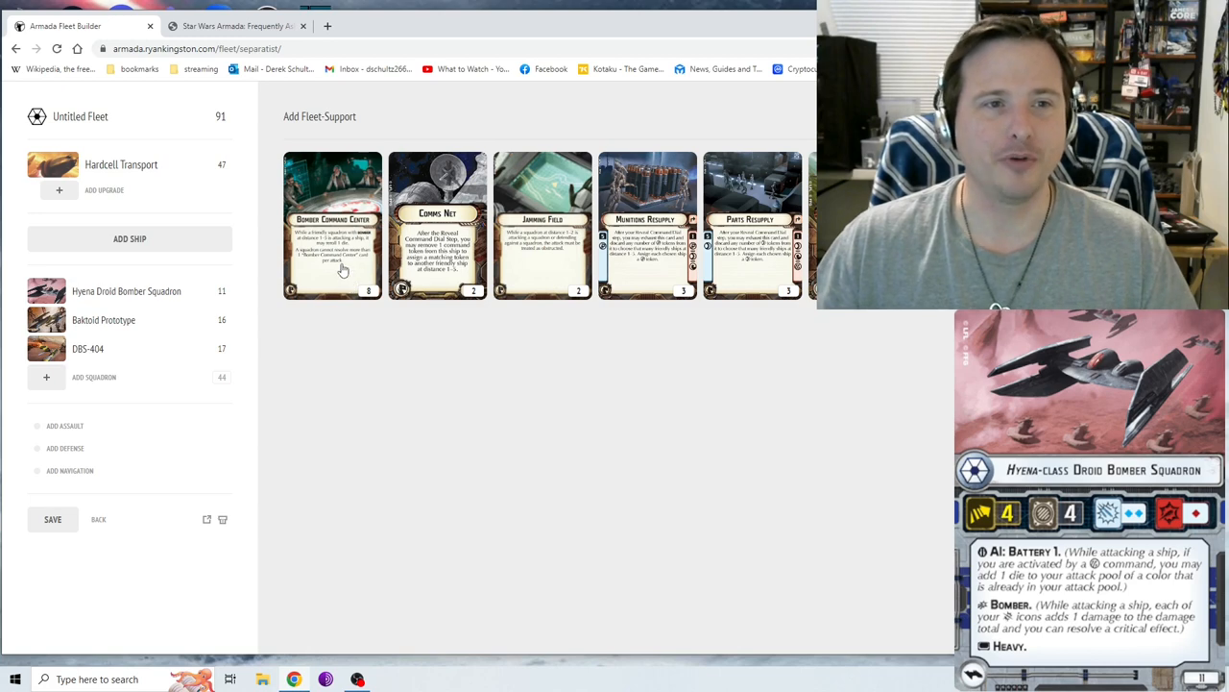
pyautogui.press('Escape')
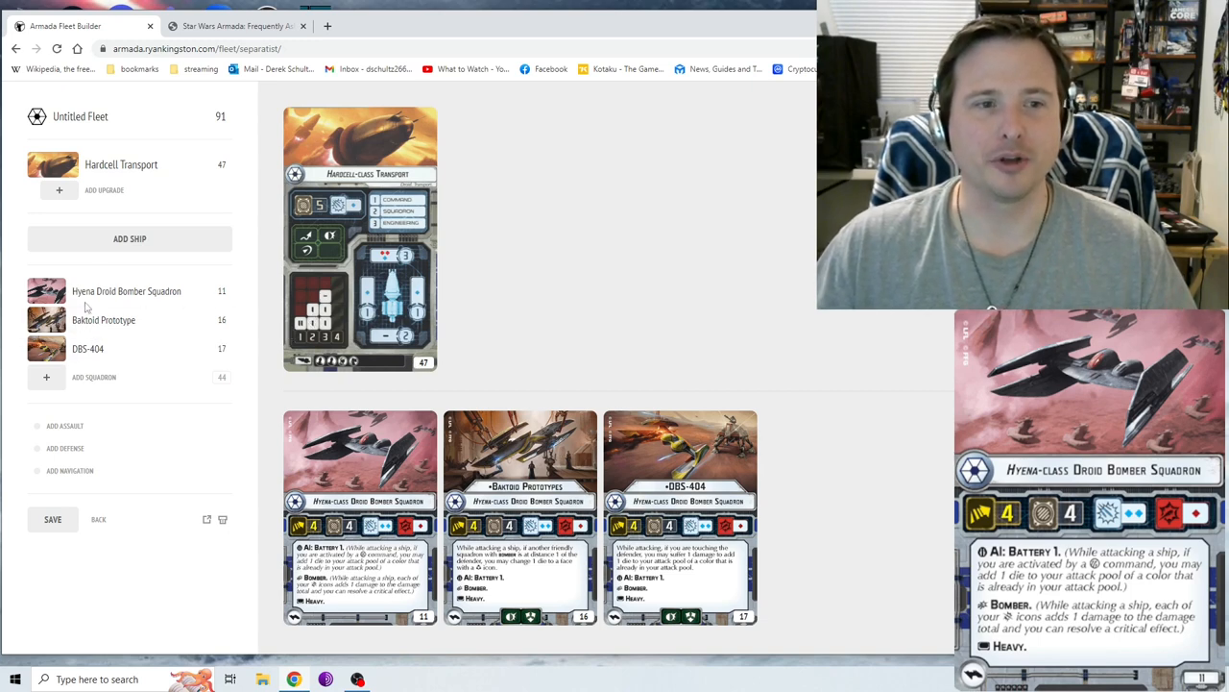
pyautogui.click(161, 240)
pyautogui.click(52, 376)
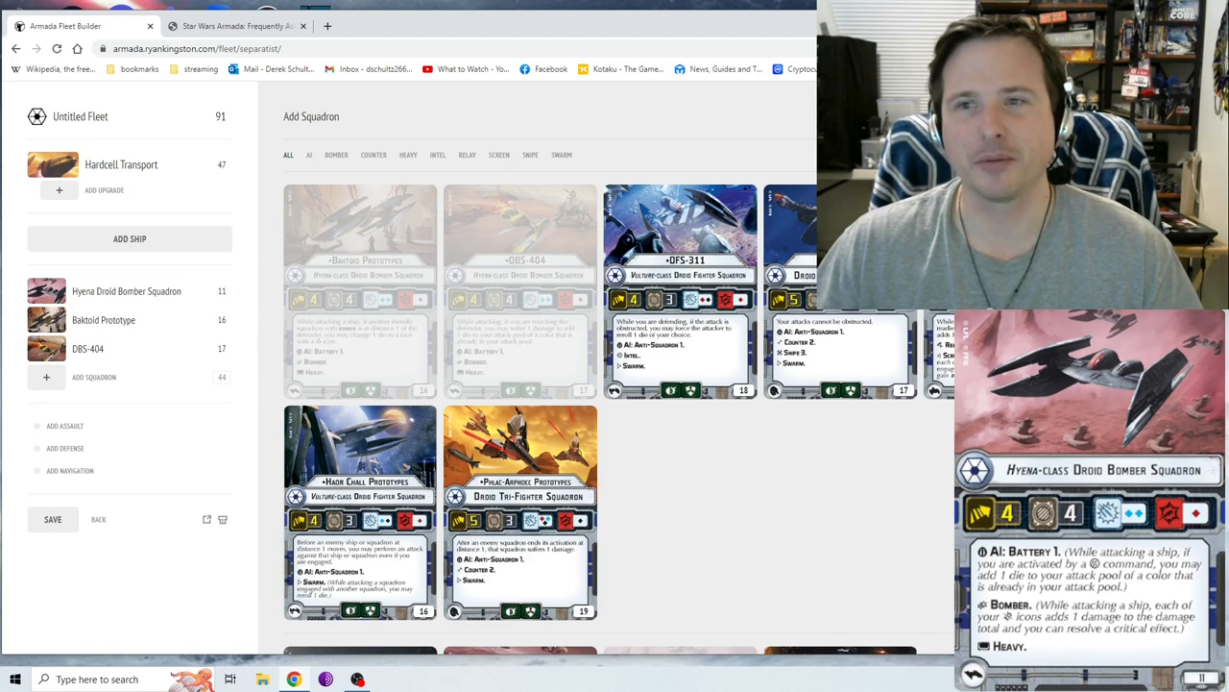
pyautogui.press('Escape')
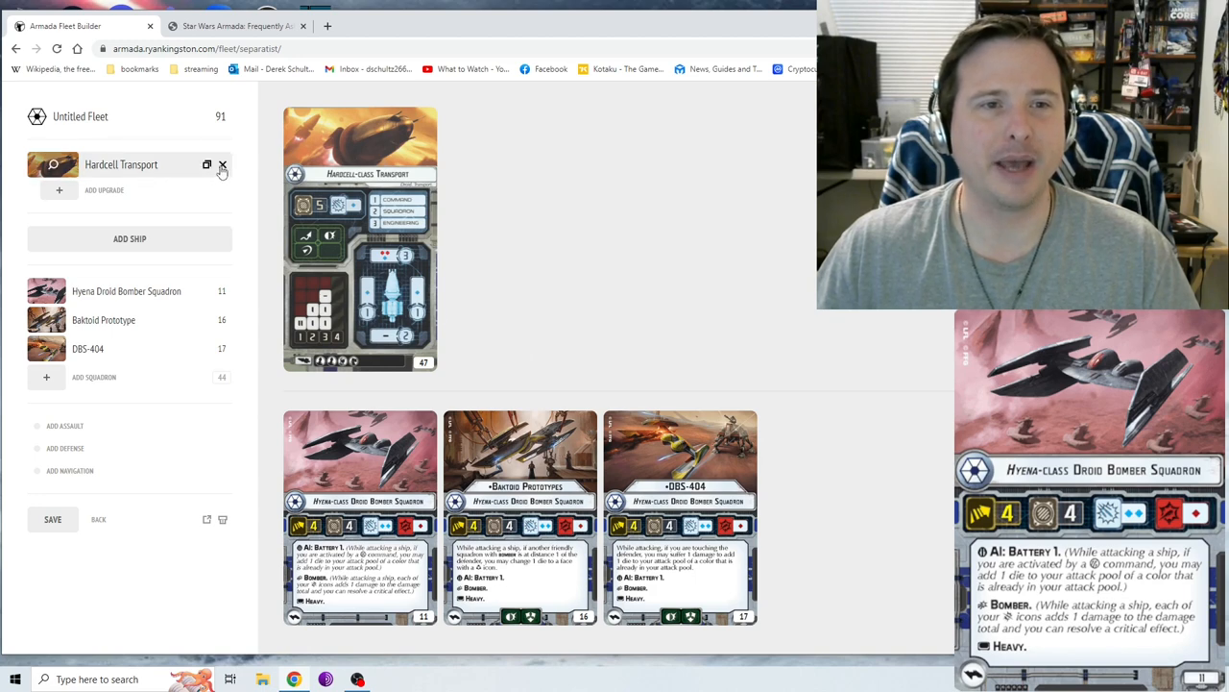
# Remove the Hardcell Transport, dropping the fleet to 44 points, and view the Baktoid Prototypes card
pyautogui.click(222, 165)
pyautogui.click(520, 192)
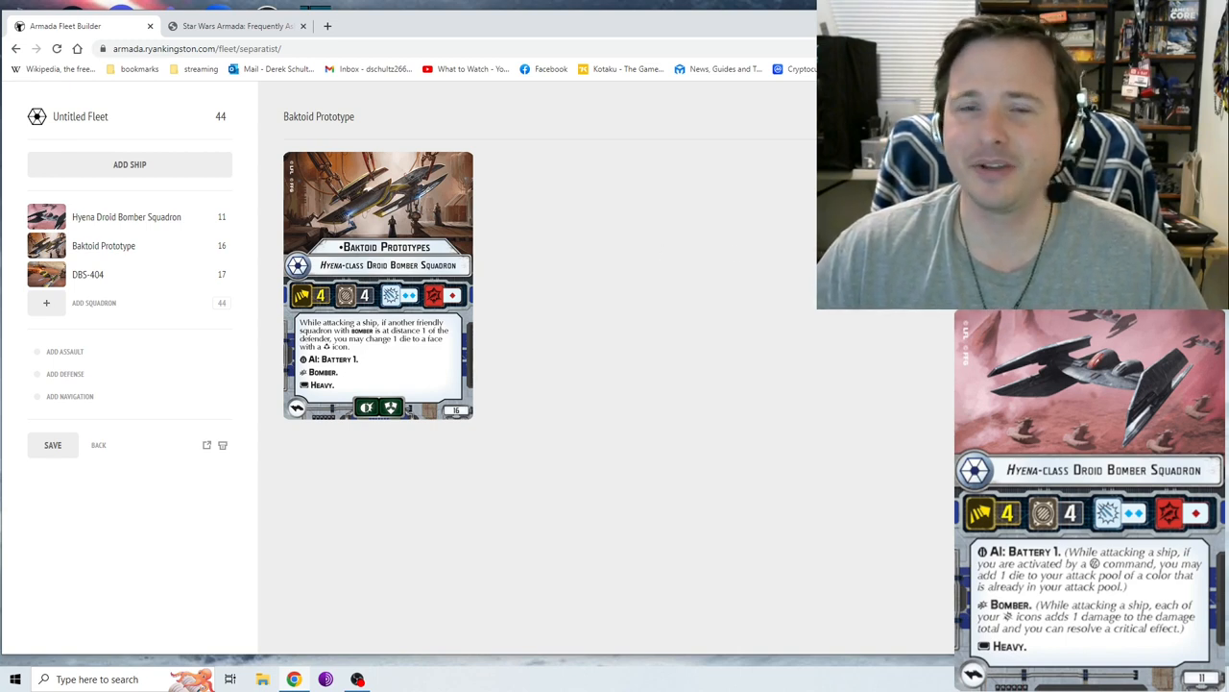
# Show the DBS-404 squadron card on its own
pyautogui.click(88, 274)
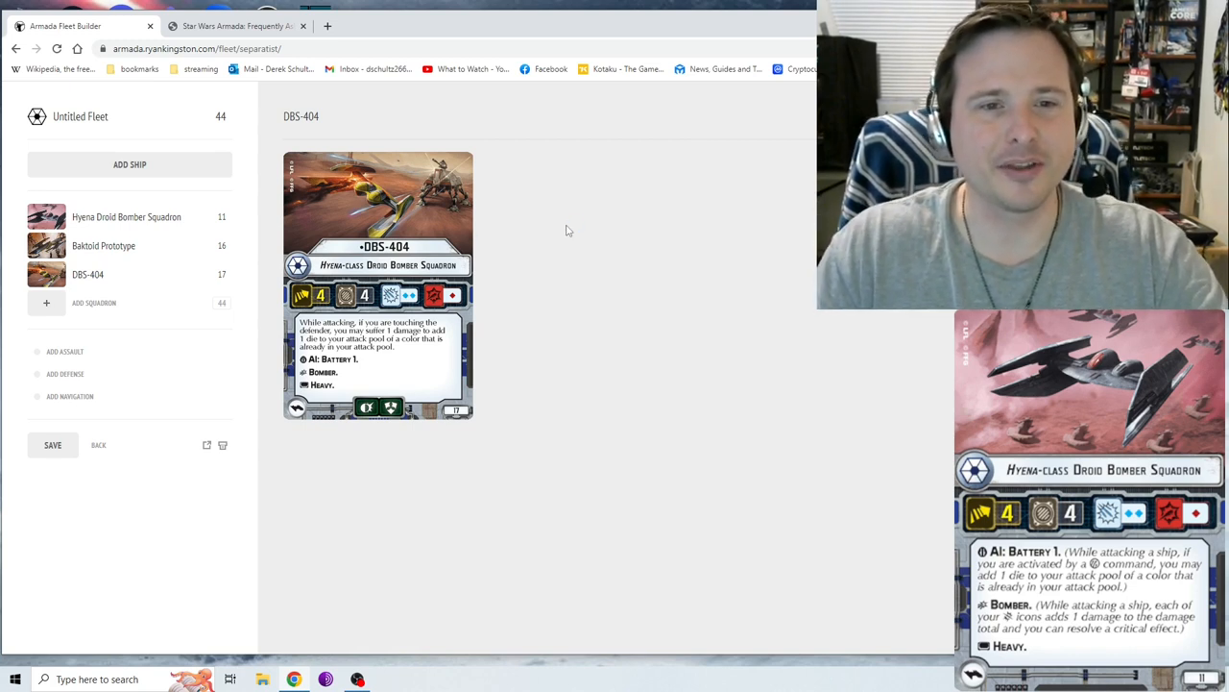
# Read the FAQ thread's DBS-404 rulings on declaring touched hull zones and immediate destruction at 0 hull
pyautogui.click(257, 28)
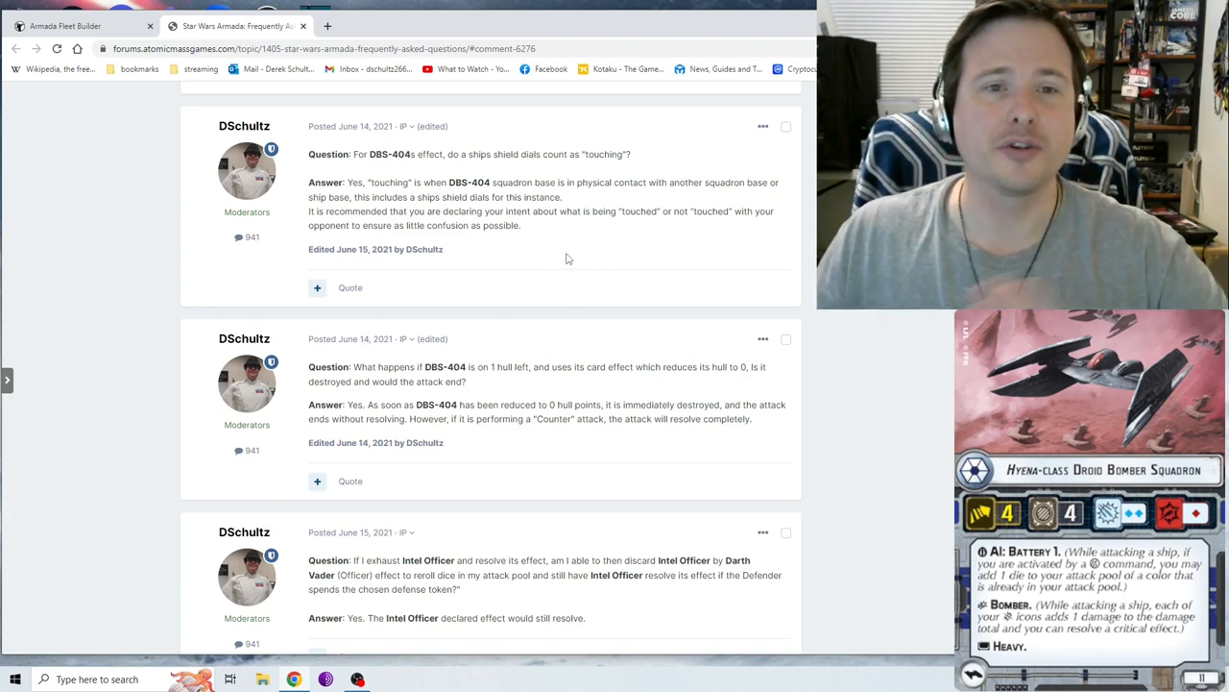
pyautogui.moveTo(512, 248); pyautogui.dragTo(426, 211)
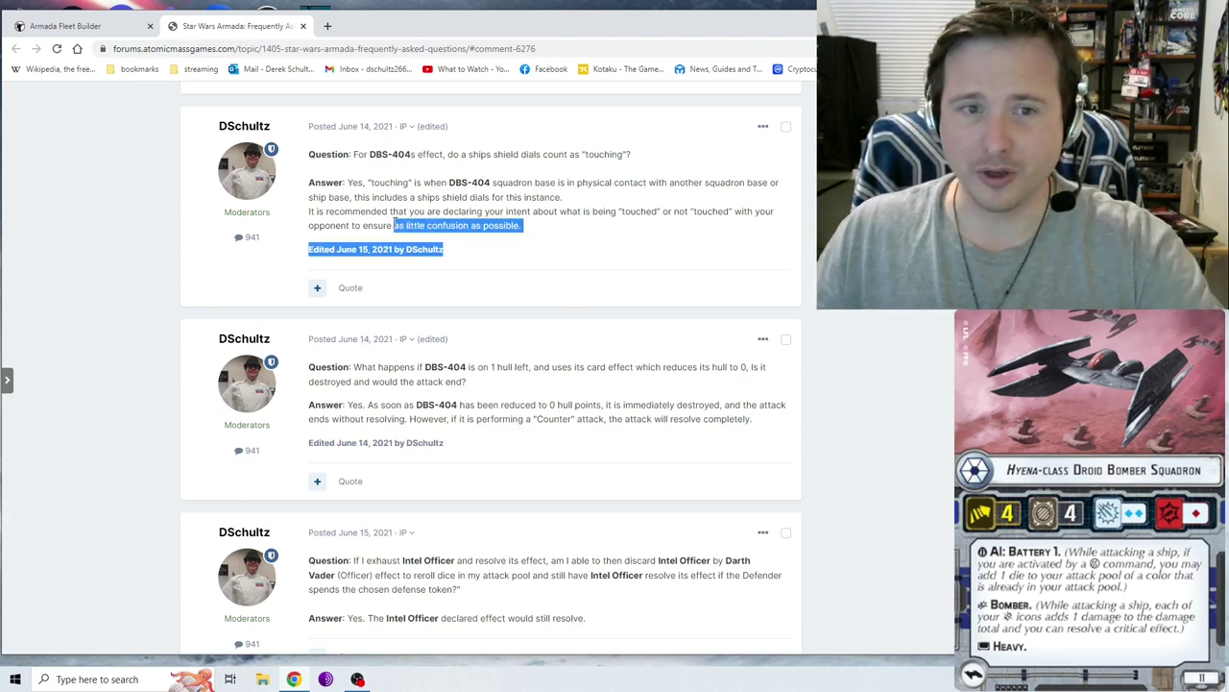
pyautogui.click(524, 220)
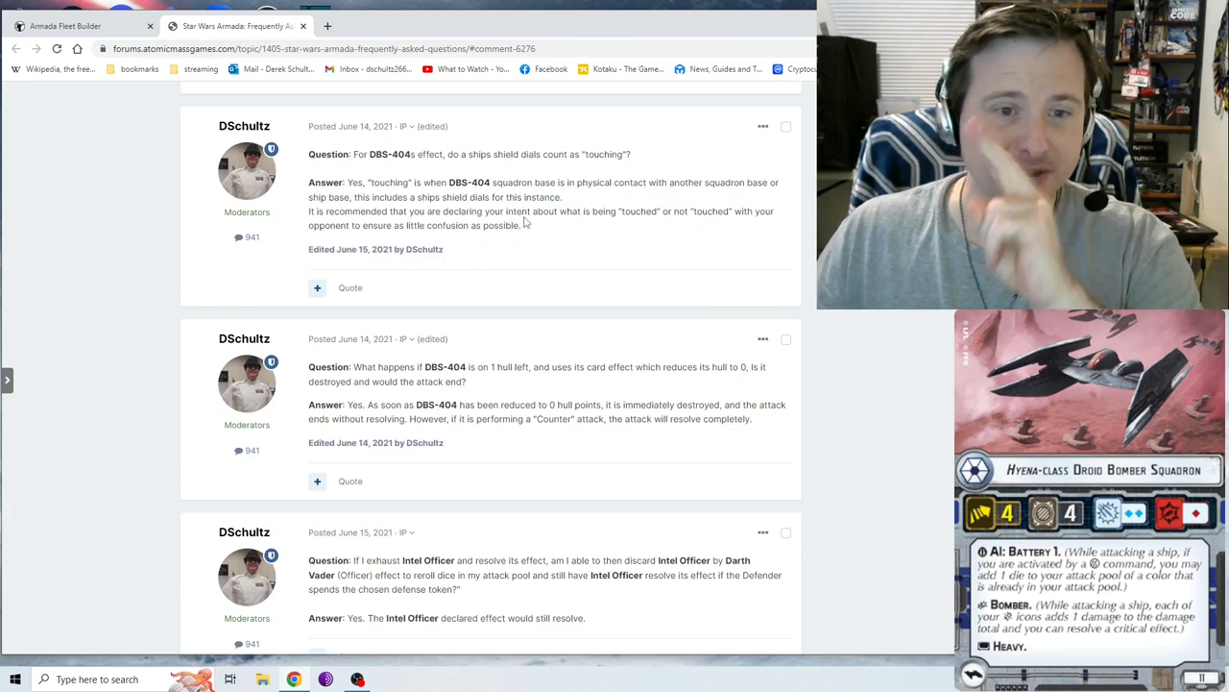
pyautogui.scroll(-1, 524, 220)
pyautogui.scroll(-1, 524, 221)
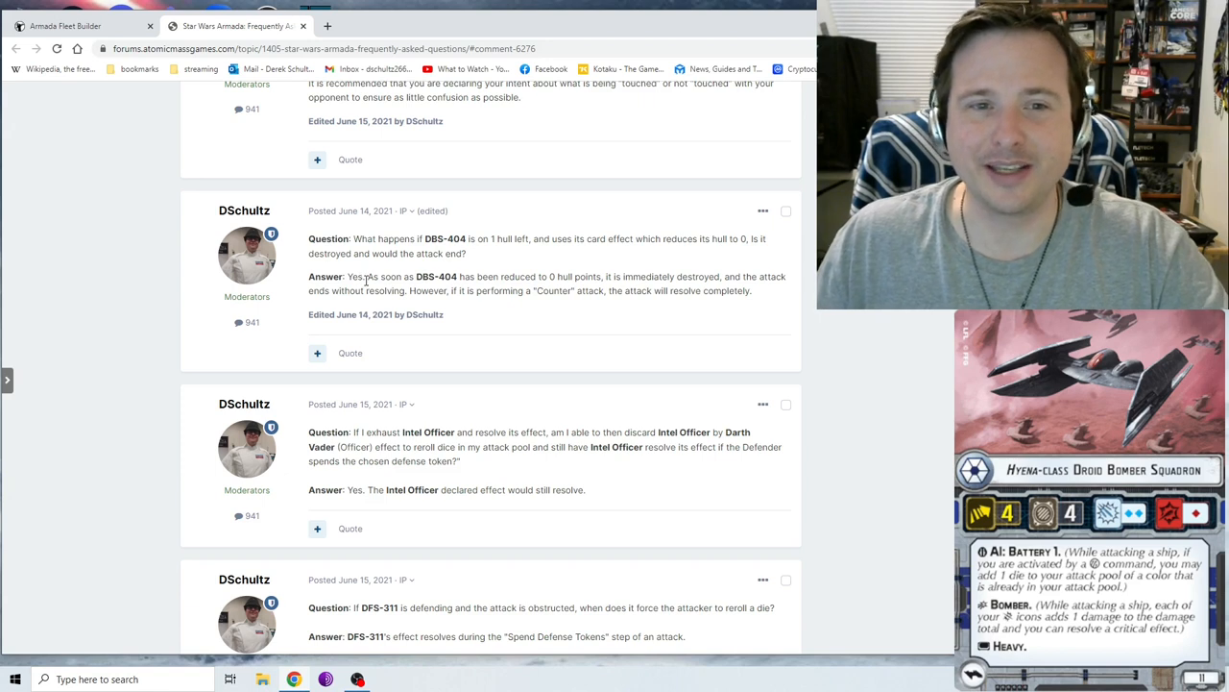
pyautogui.moveTo(369, 276); pyautogui.dragTo(458, 278)
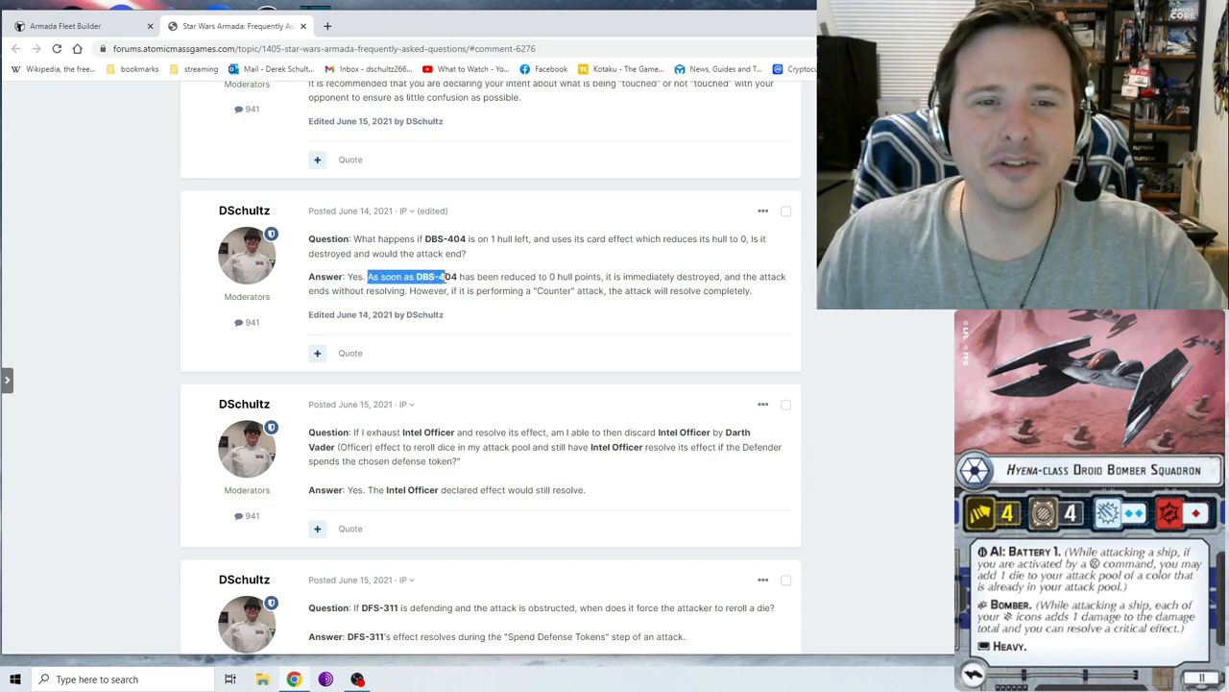
# Leave the forum thread and return to the fleet builder tab with the three squadrons
pyautogui.click(479, 278)
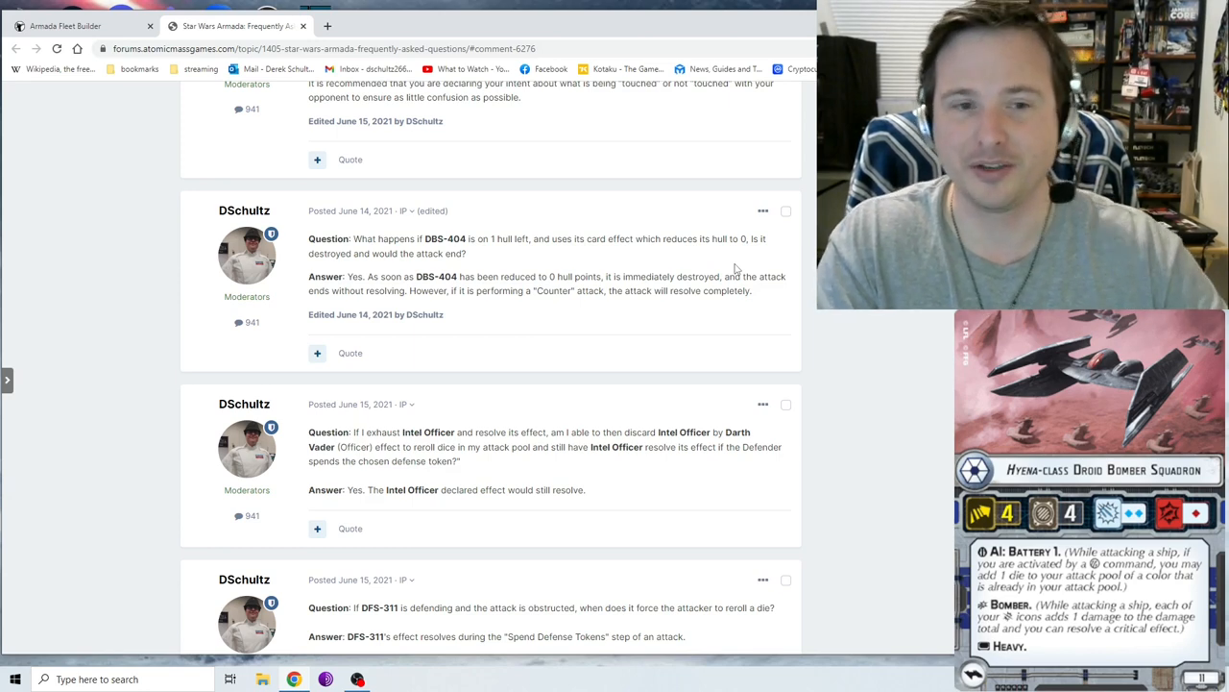
pyautogui.hotkey('ctrl', 'Tab')
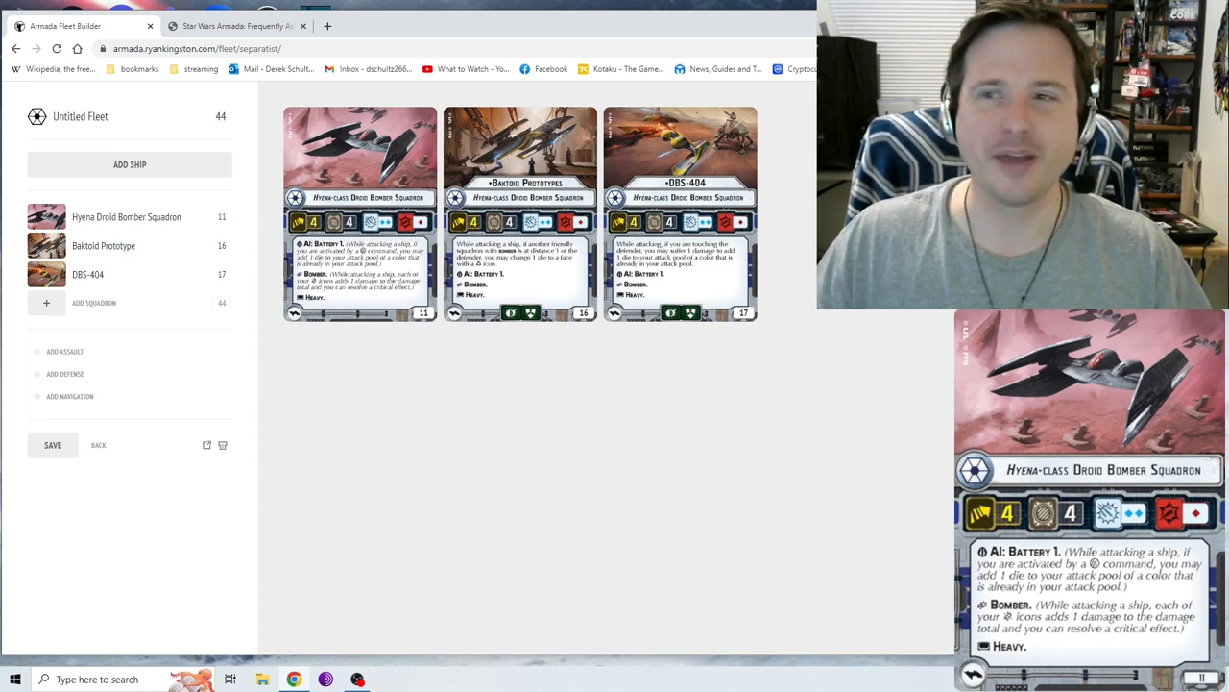
# Minimize the browser to reveal the Windows desktop
pyautogui.press('super+d')
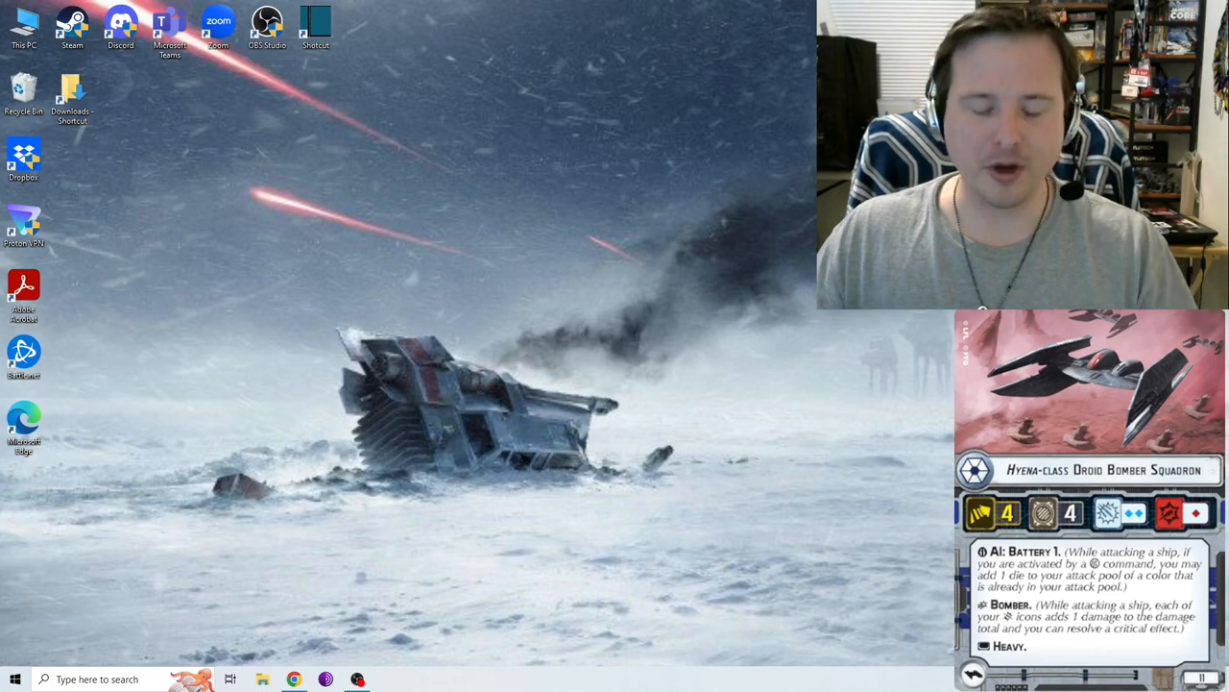